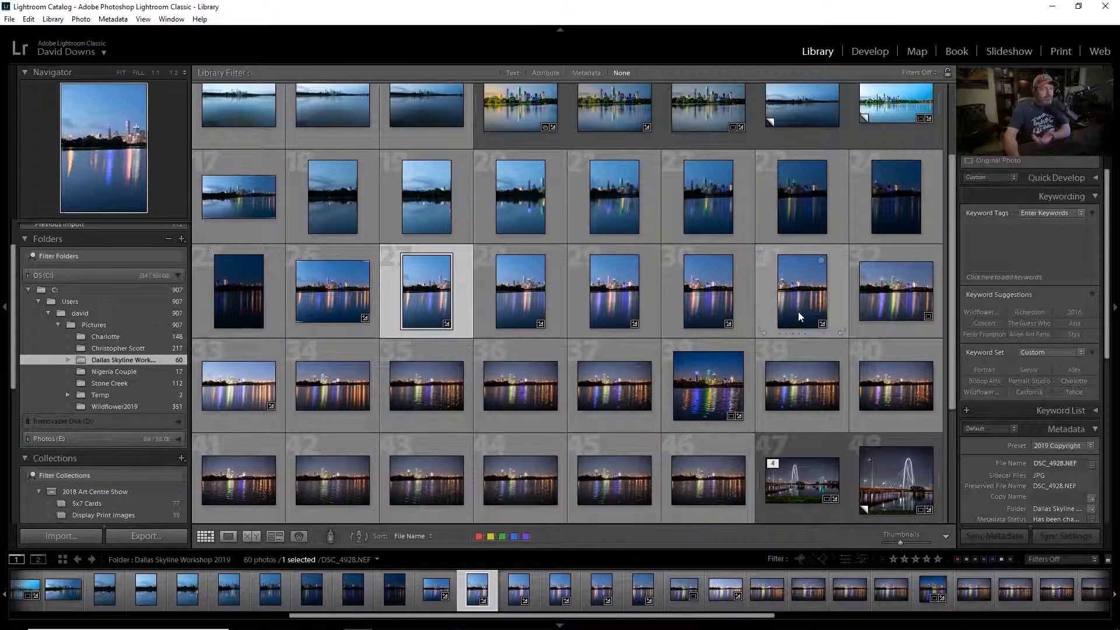
- In the Develop module, apply Remove Chromatic Aberration and Enable Profile Corrections to DSC_4928 through DSC_4932 together using Auto Sync
mouse_move(798, 315)
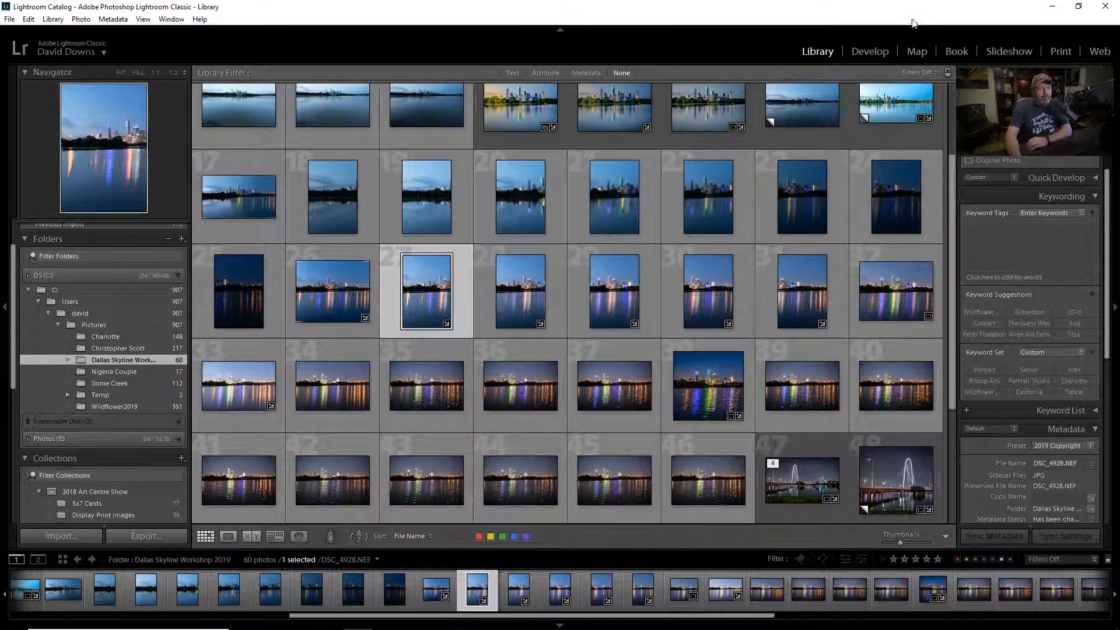
click(870, 52)
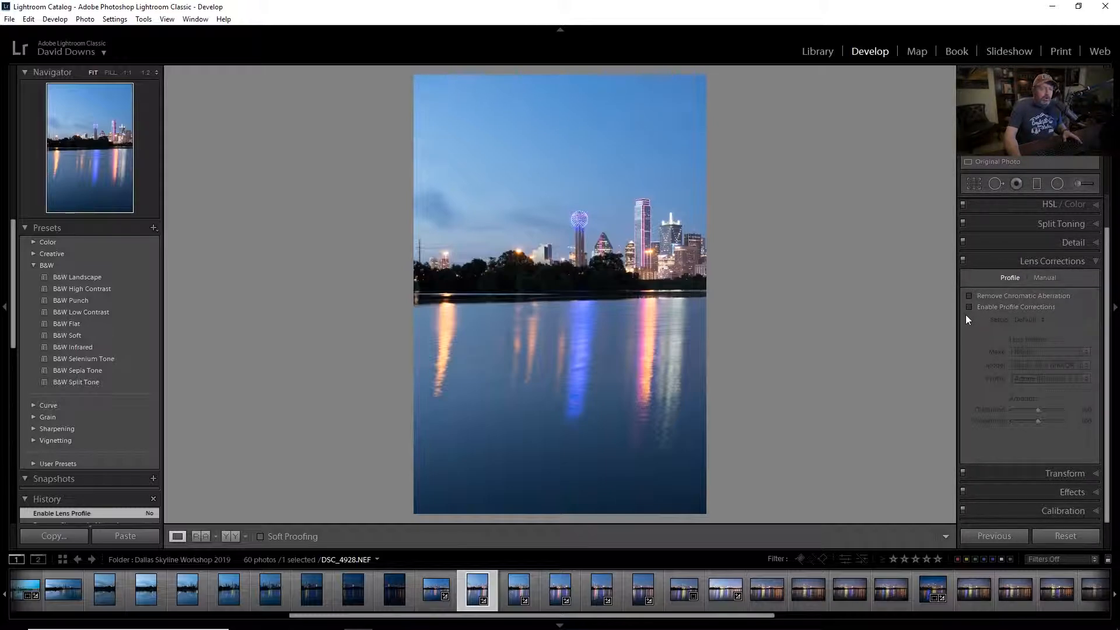
shift+click(659, 590)
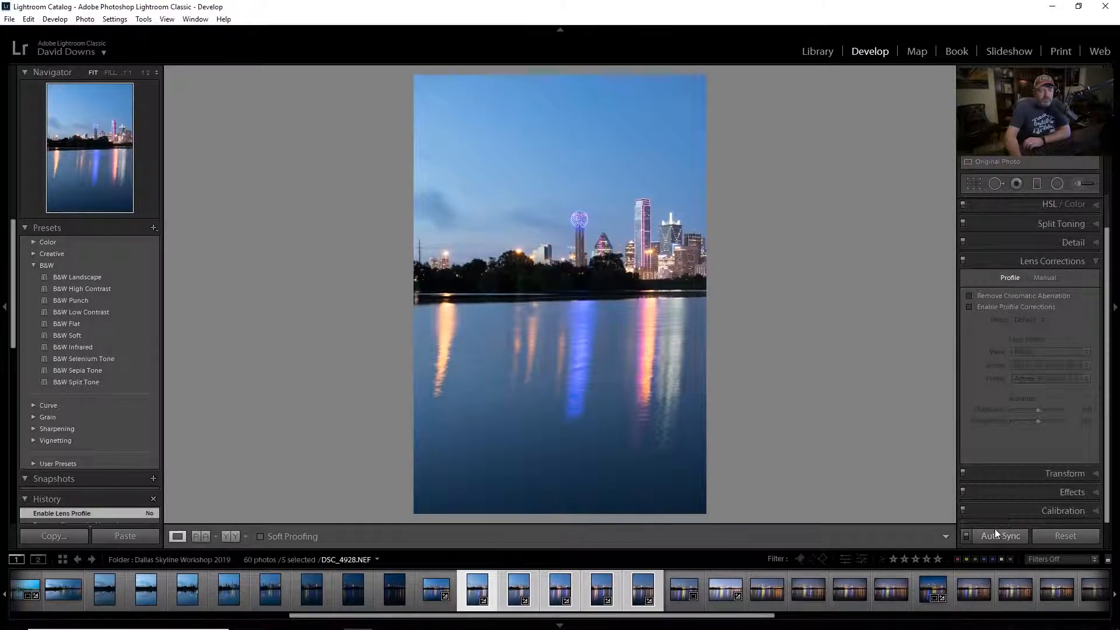
click(966, 535)
click(969, 296)
click(970, 307)
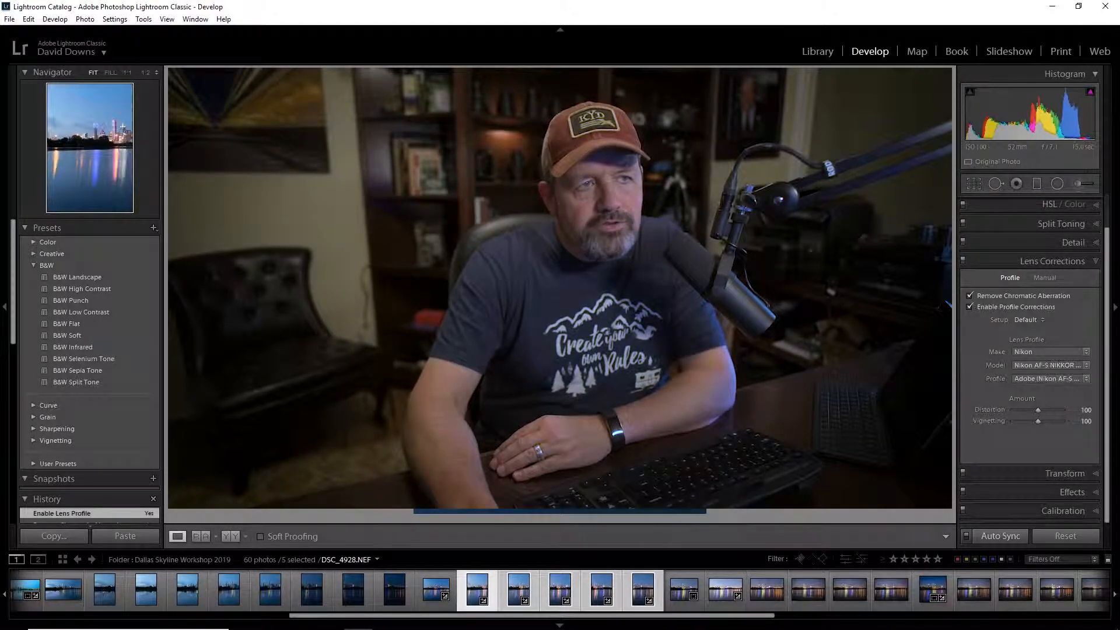
- Check the corrected skyline frames and start a Panorama photo merge of the five selected photos
click(644, 588)
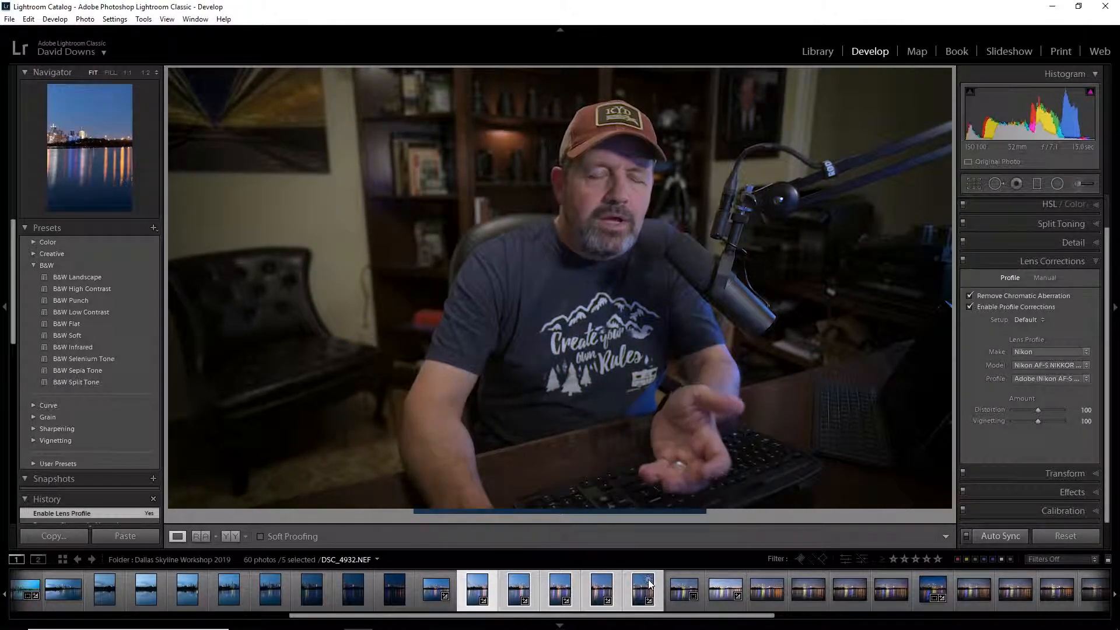
click(551, 585)
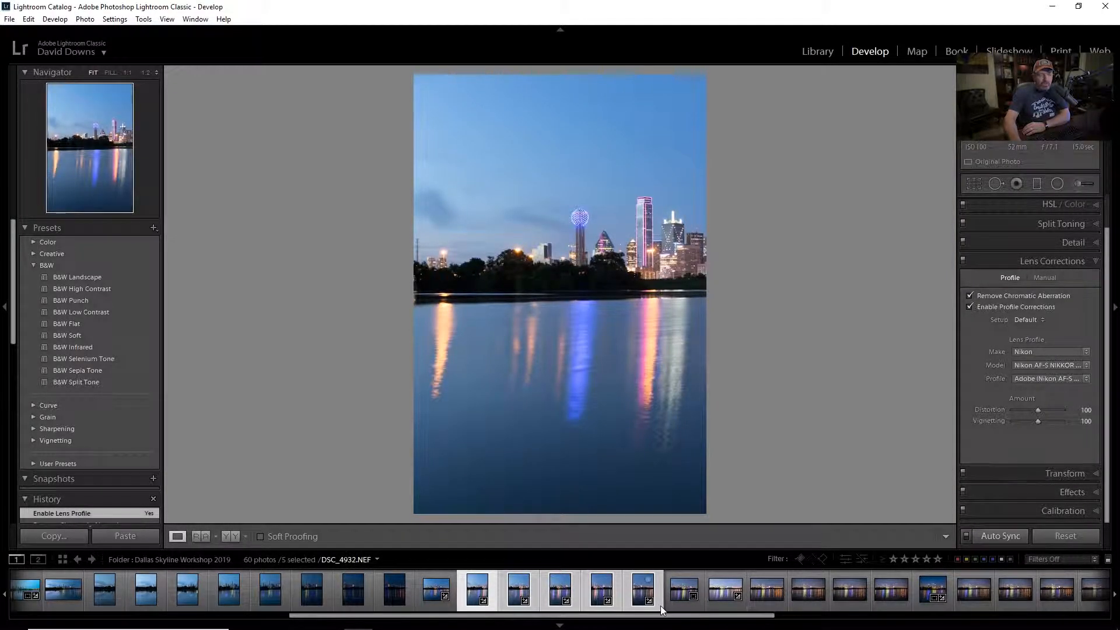
right_click(660, 595)
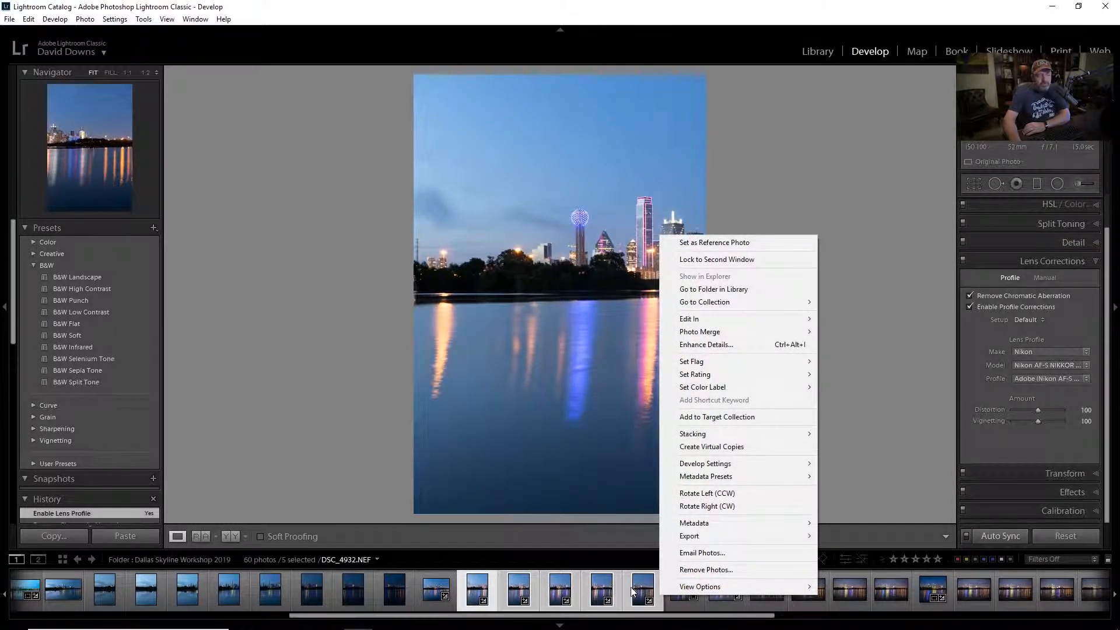
mouse_move(713, 334)
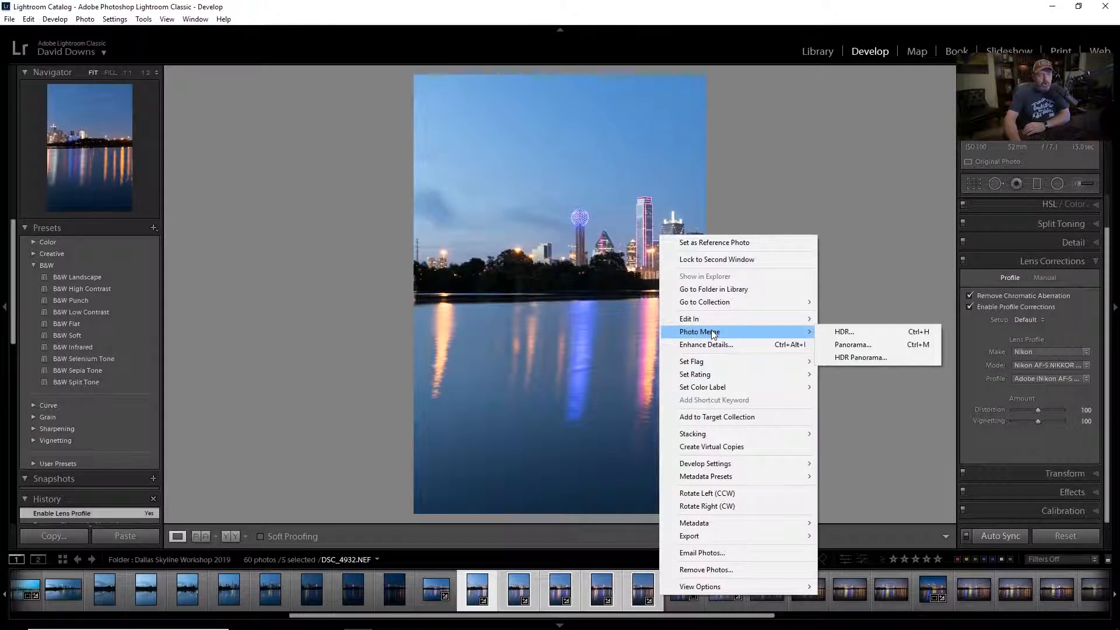
click(860, 346)
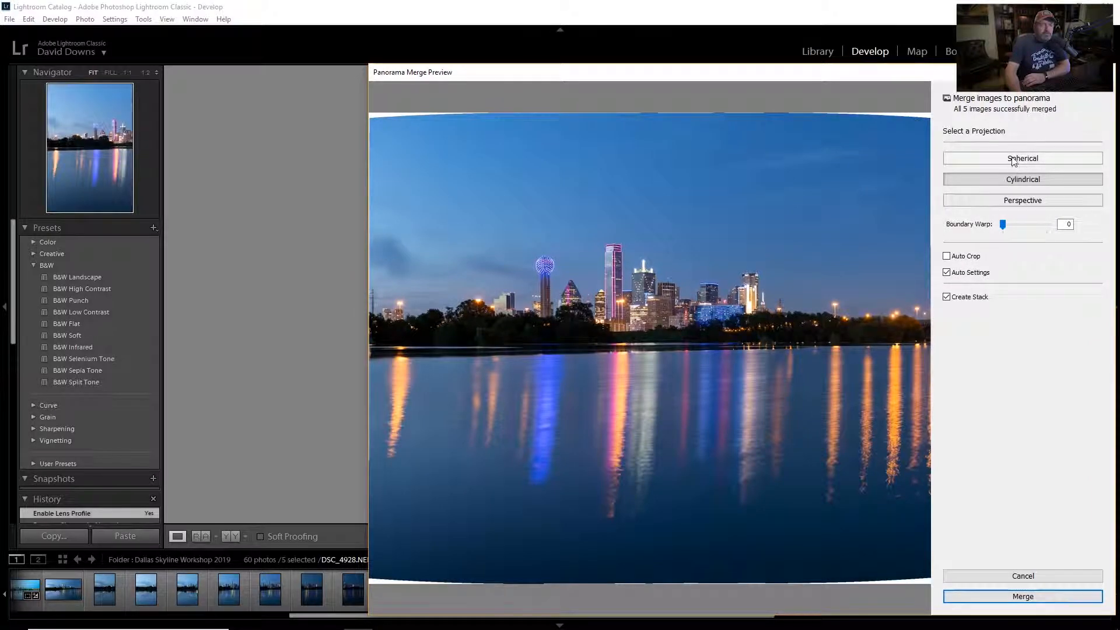
- Compare the Spherical, Cylindrical and Perspective projections in the panorama merge preview
click(1022, 161)
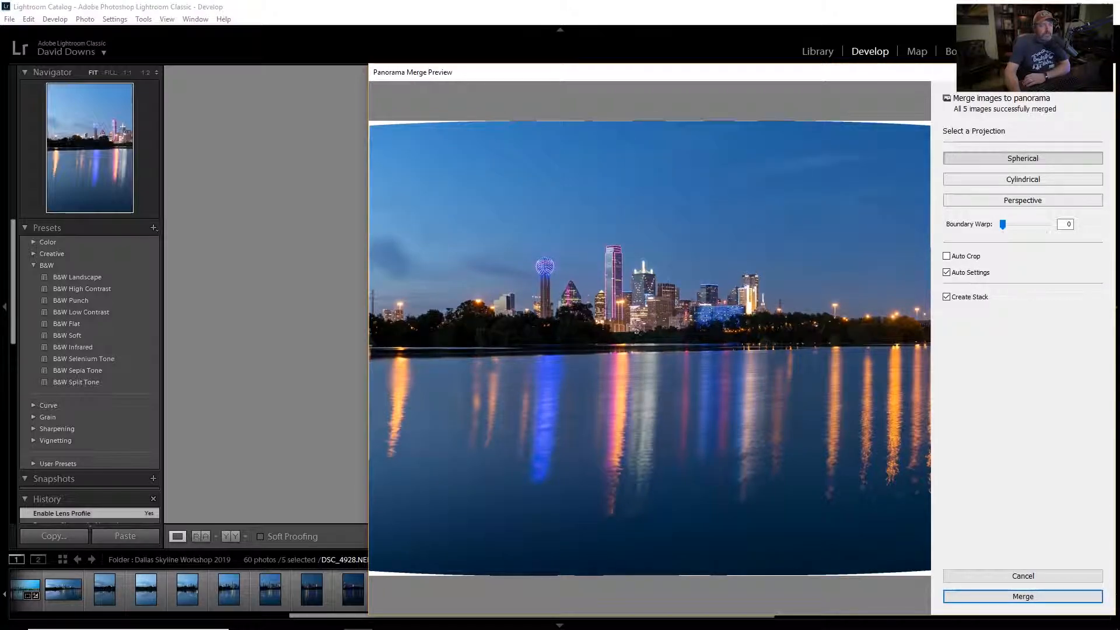
click(1030, 181)
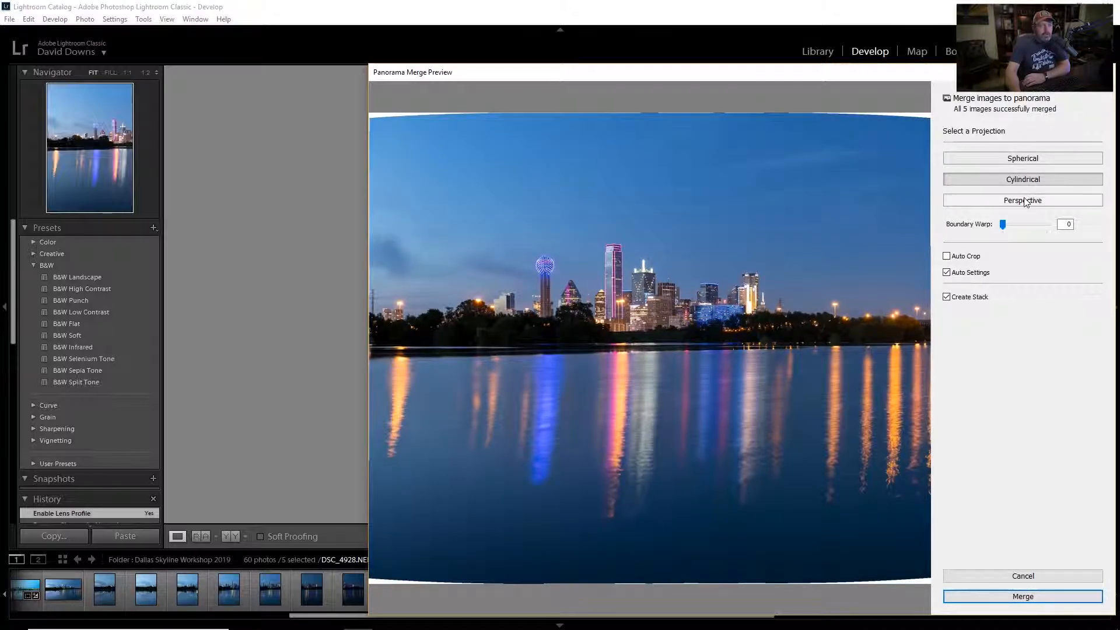
click(1026, 201)
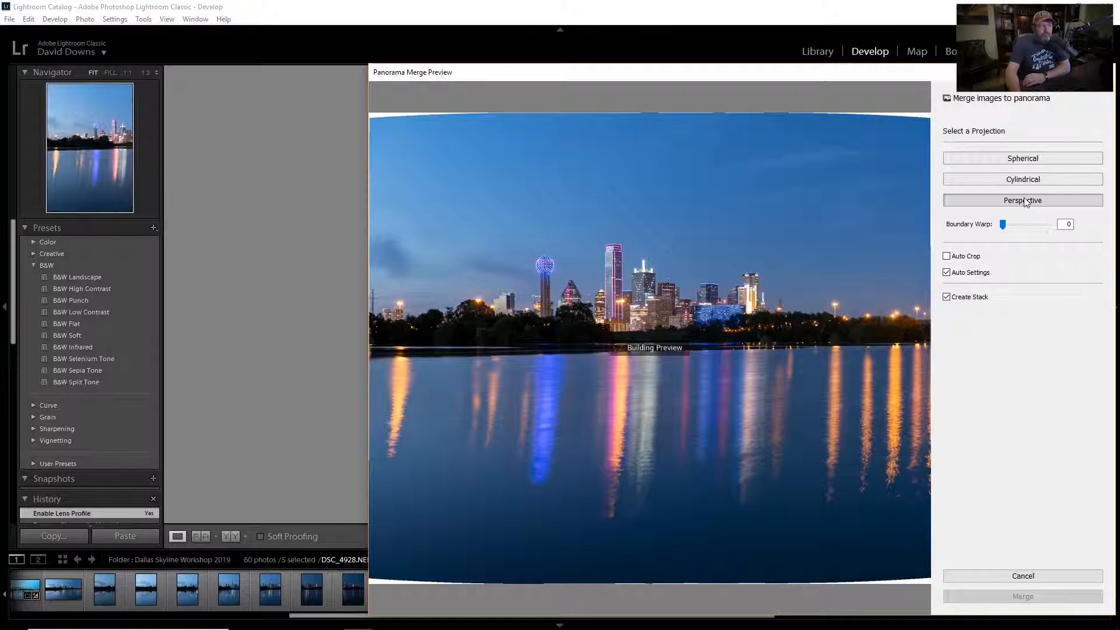
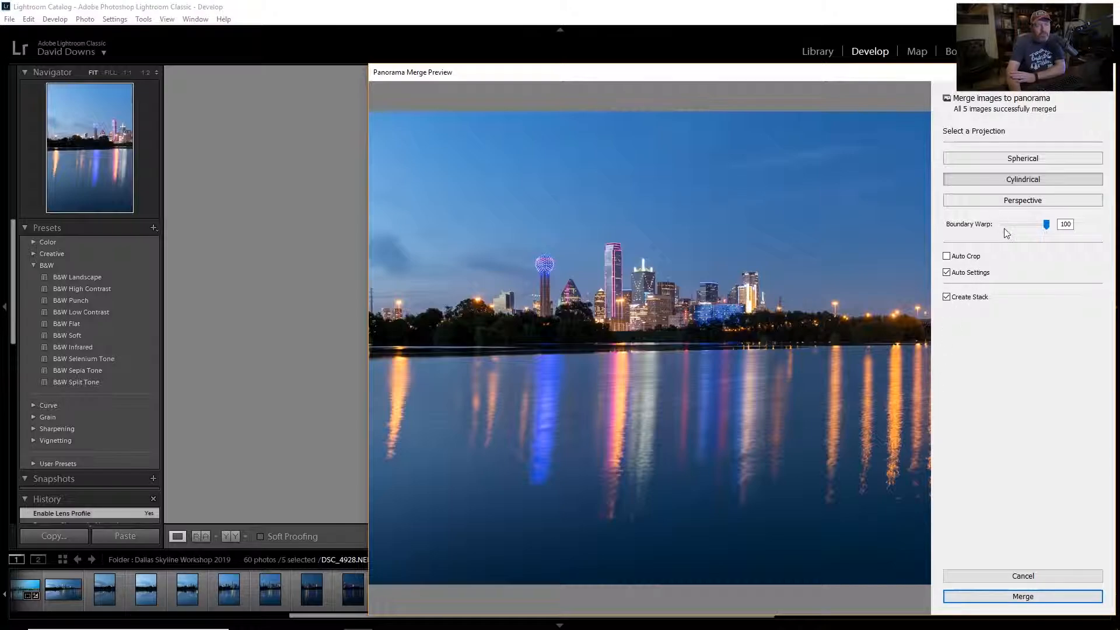
- Try a Boundary Warp of 48 on the cylindrical panorama, reset it to 0, and preview Auto Crop on and off
drag(1047, 224, 1027, 228)
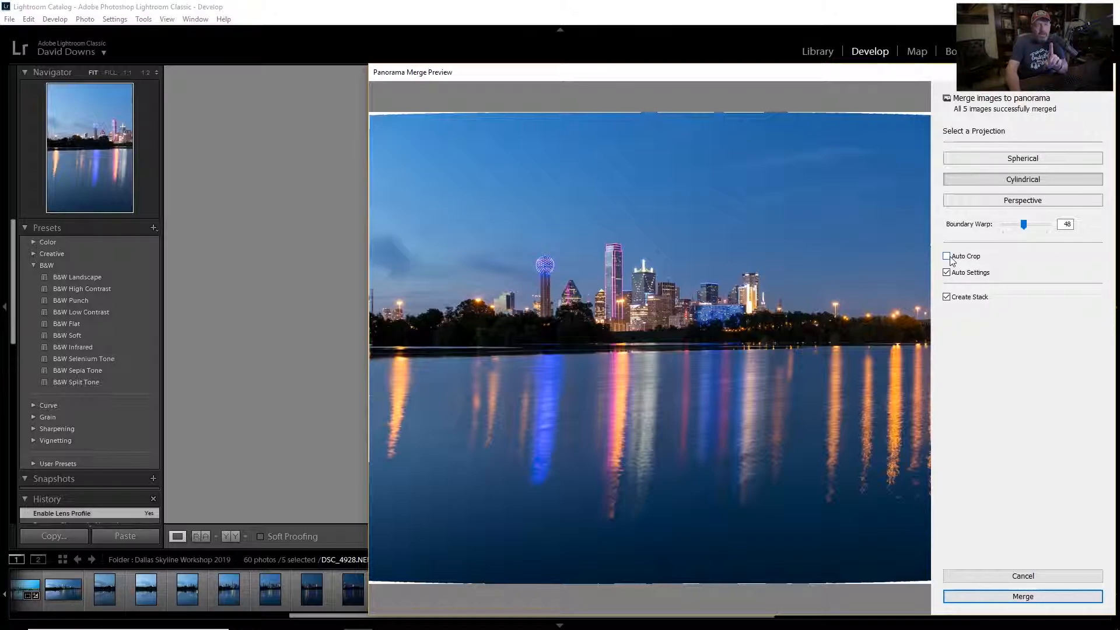
double_click(979, 226)
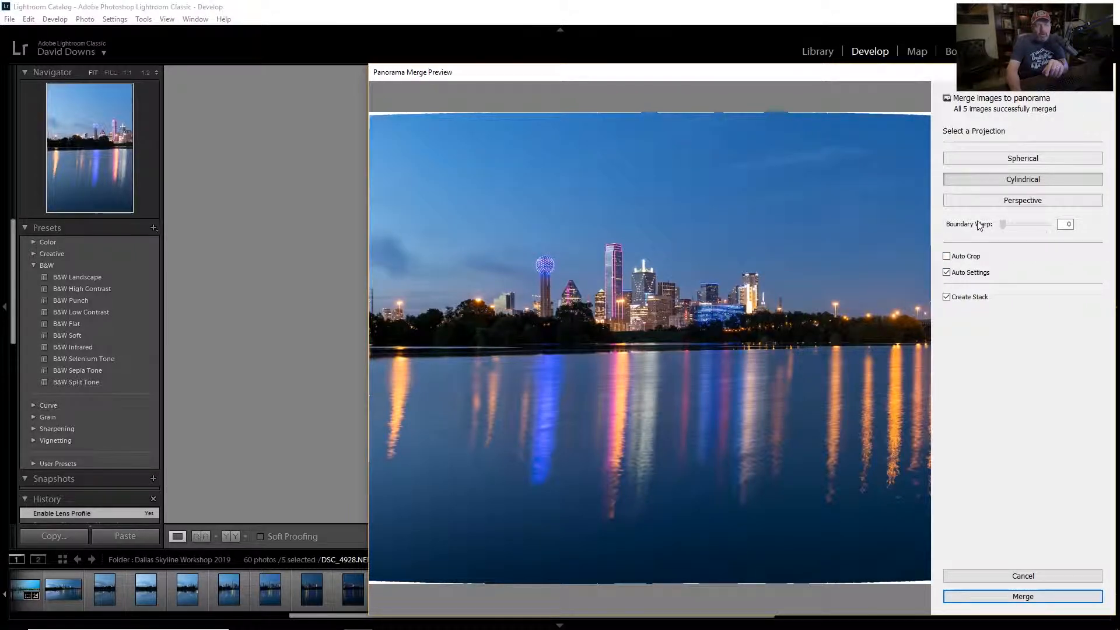
click(947, 258)
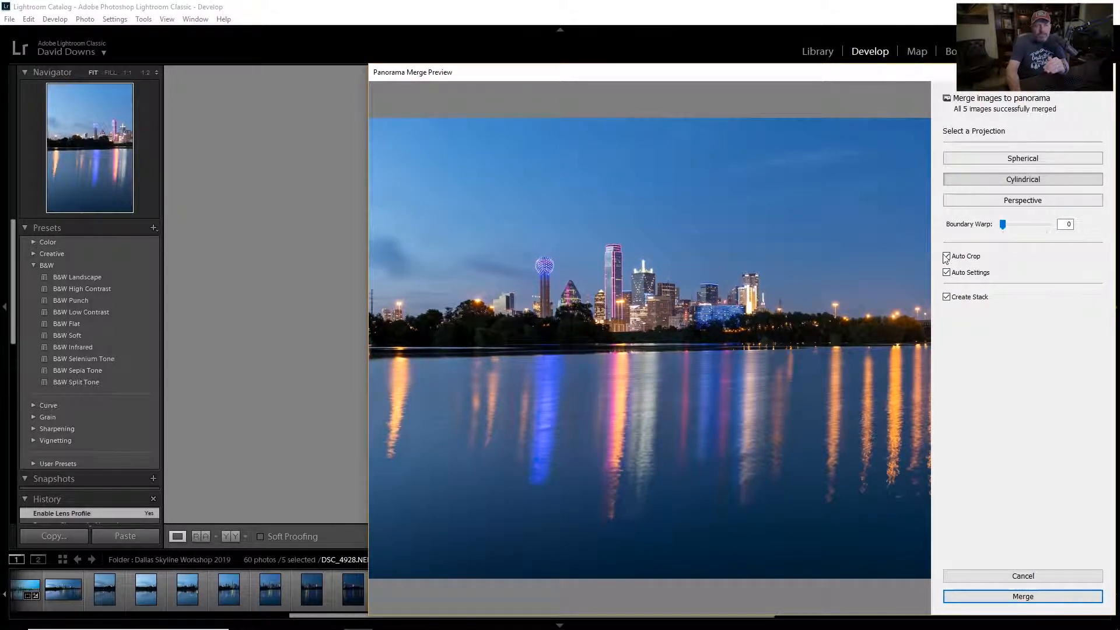
click(946, 257)
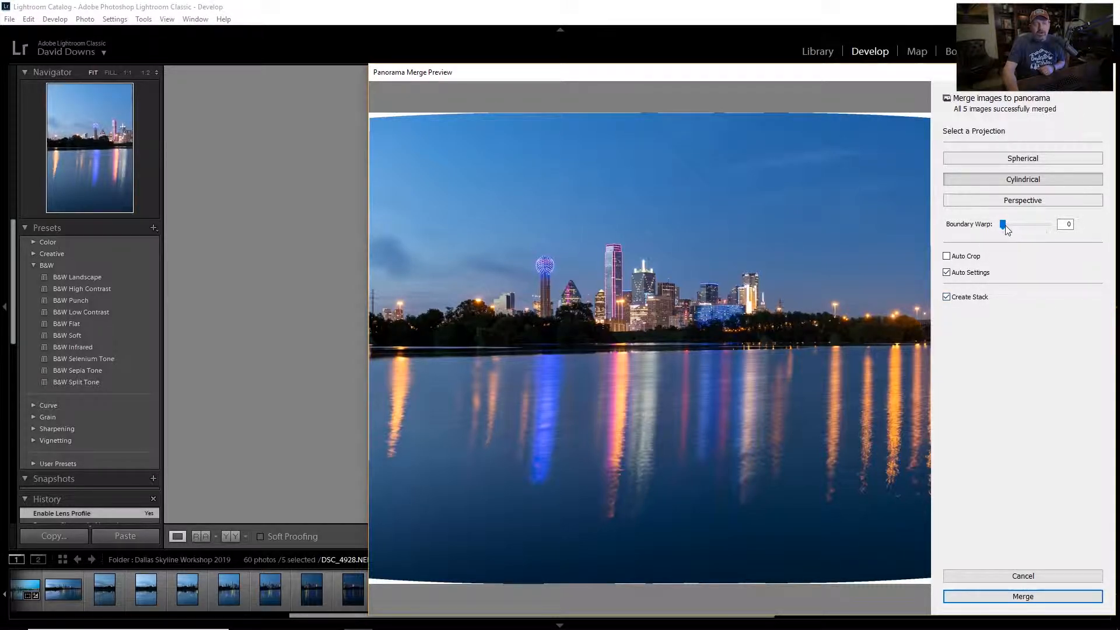
- Set Boundary Warp to its maximum and merge the five photos into a stacked panorama
drag(1003, 224, 1074, 226)
click(1030, 596)
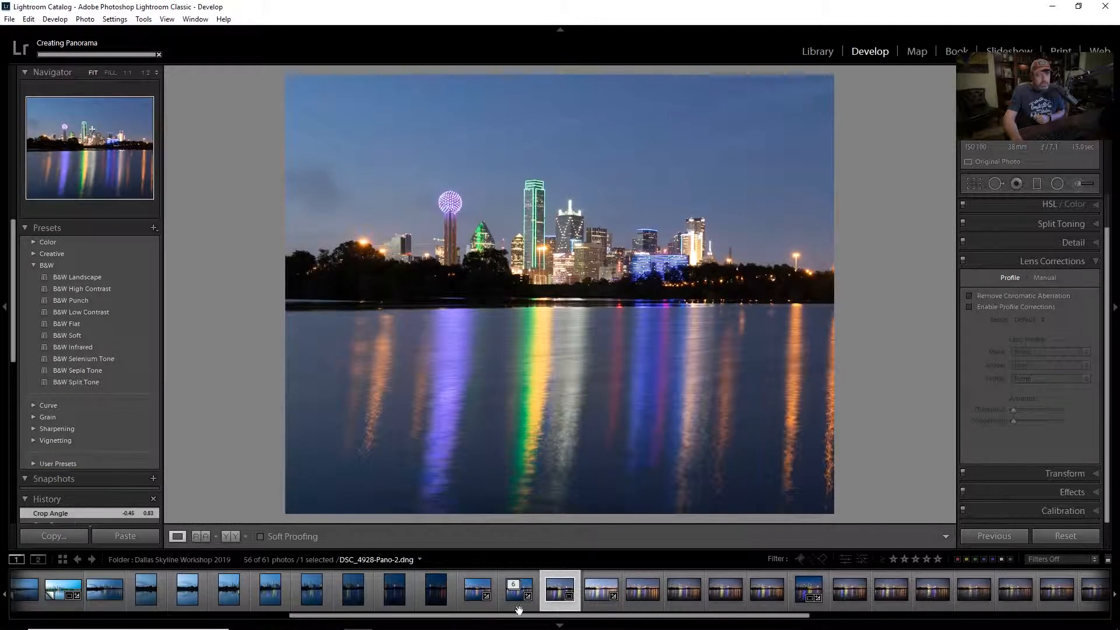
- Select the merged panorama DSC_4928-Pano.dng and enable lens profile corrections, comparing the image with and without them
click(524, 600)
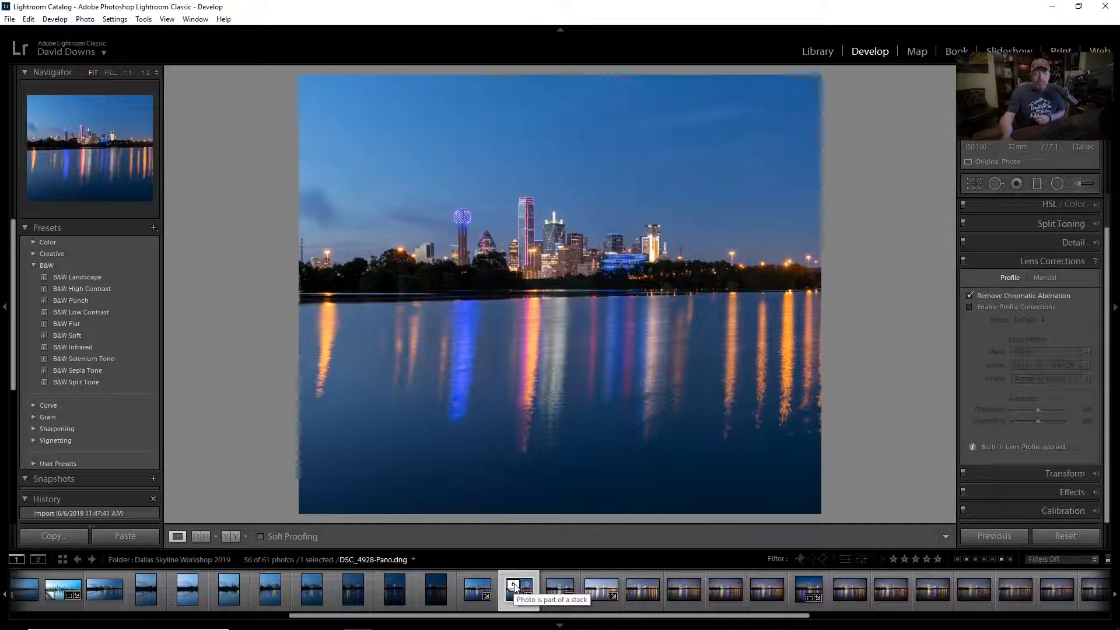
click(516, 585)
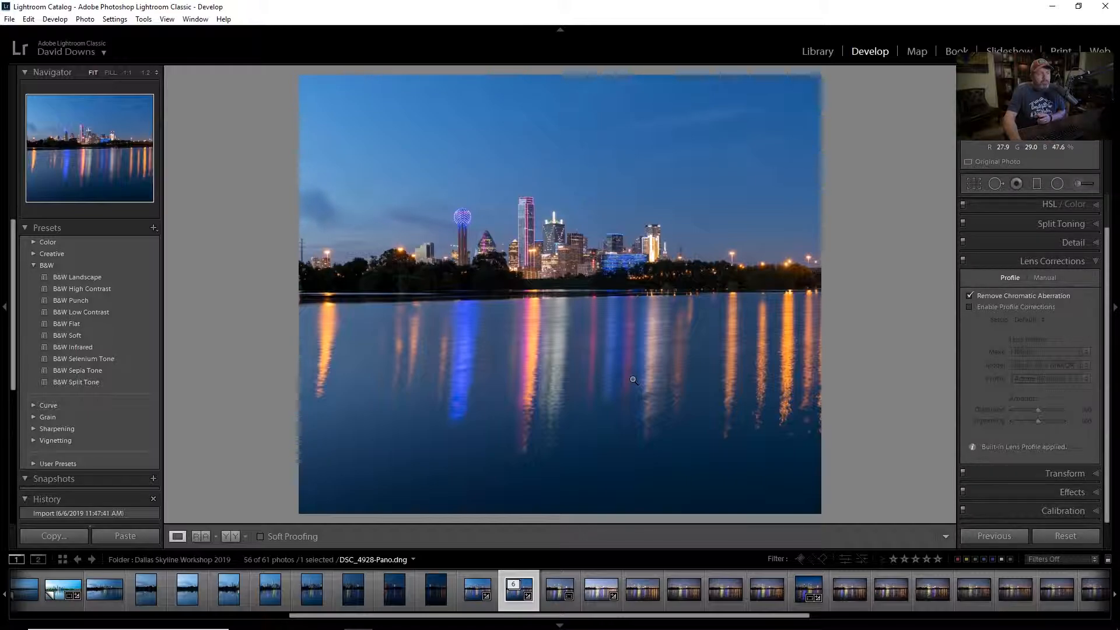
click(969, 307)
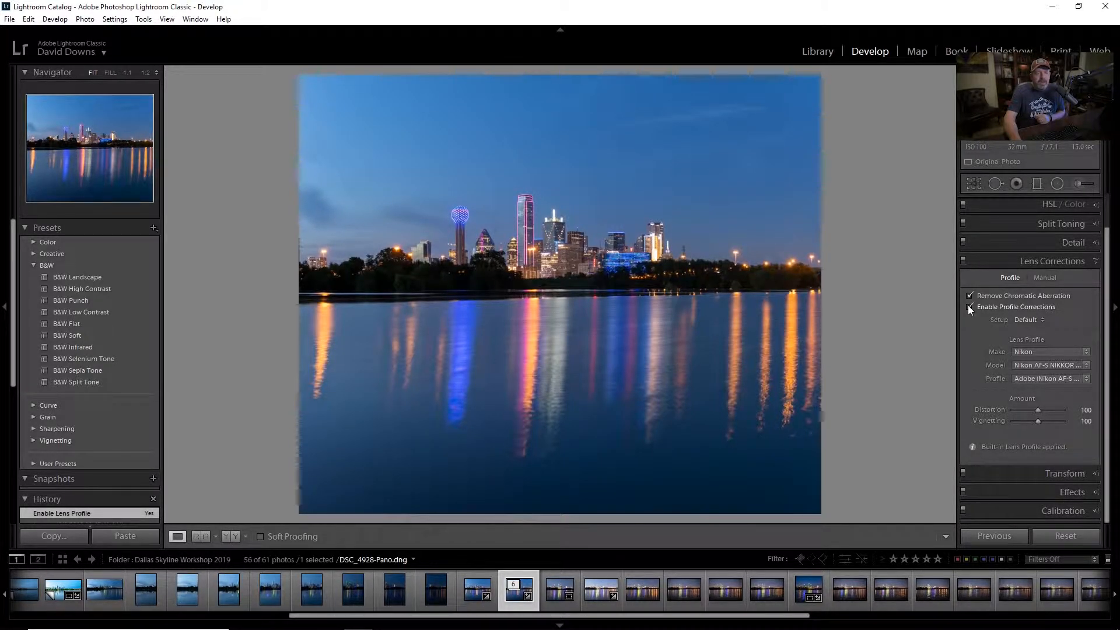
click(970, 307)
click(970, 307)
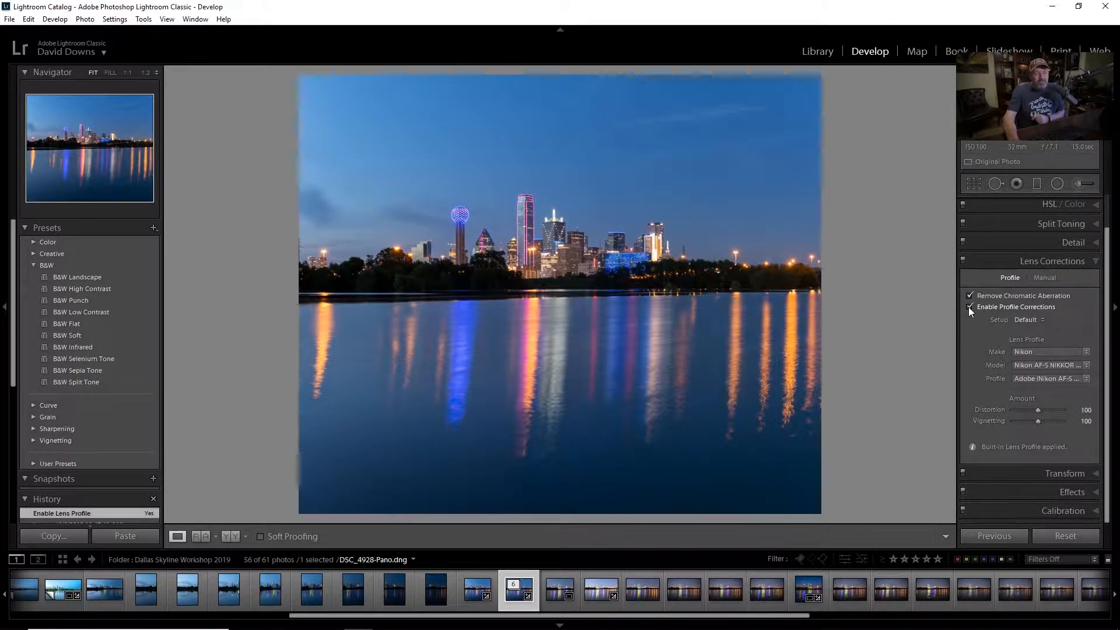
- Try different Distortion and Vignetting correction amounts on the panorama and reset both to their defaults
click(1034, 412)
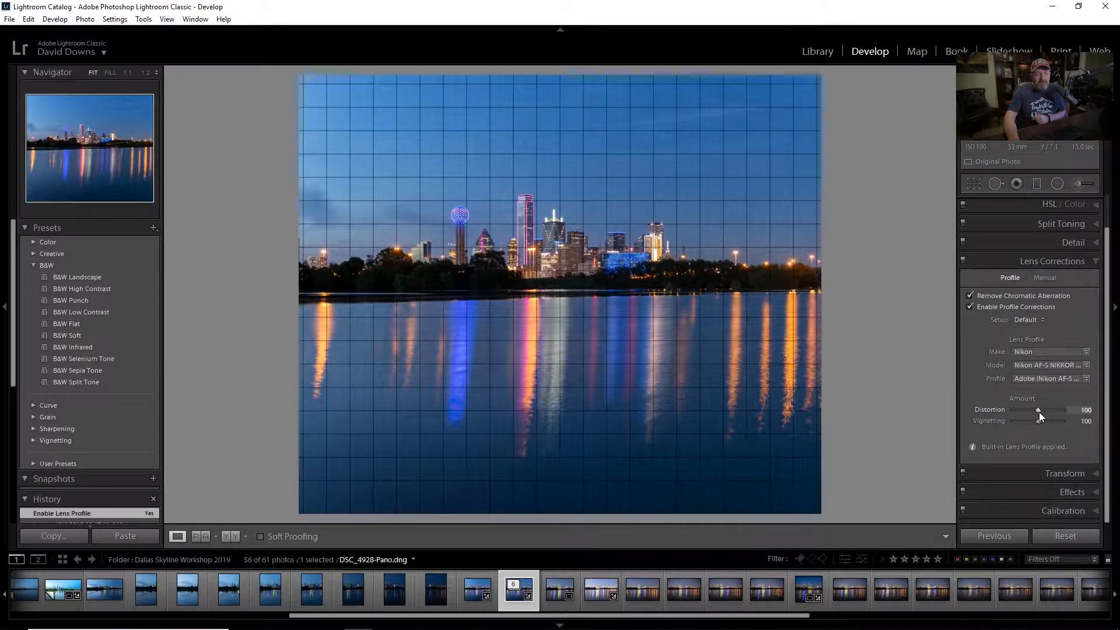
drag(1038, 411, 1073, 410)
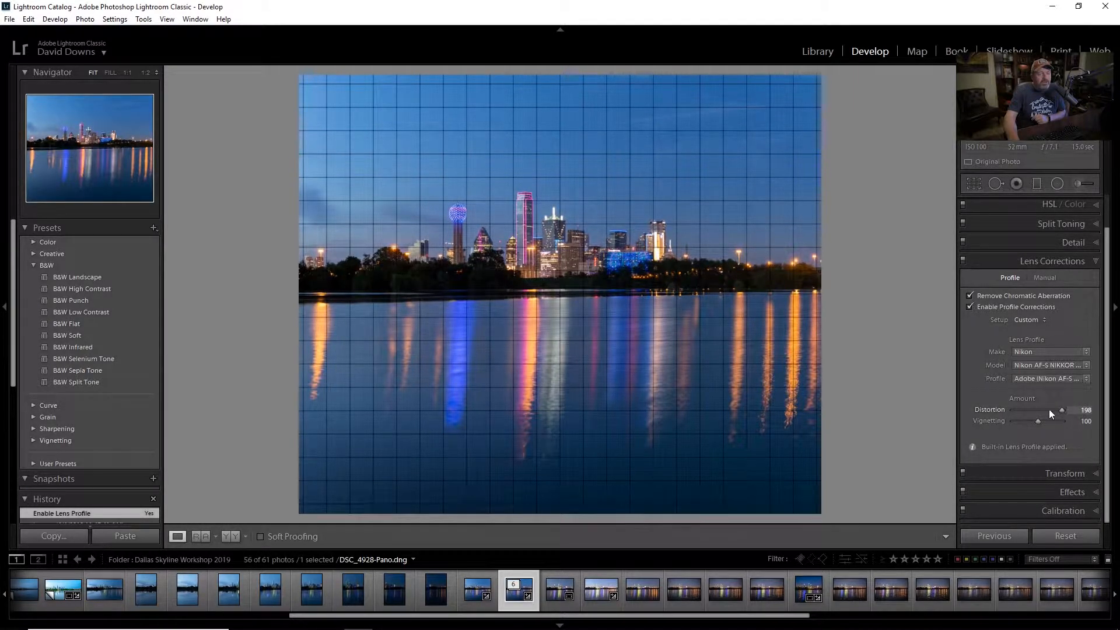
drag(1036, 409, 1038, 411)
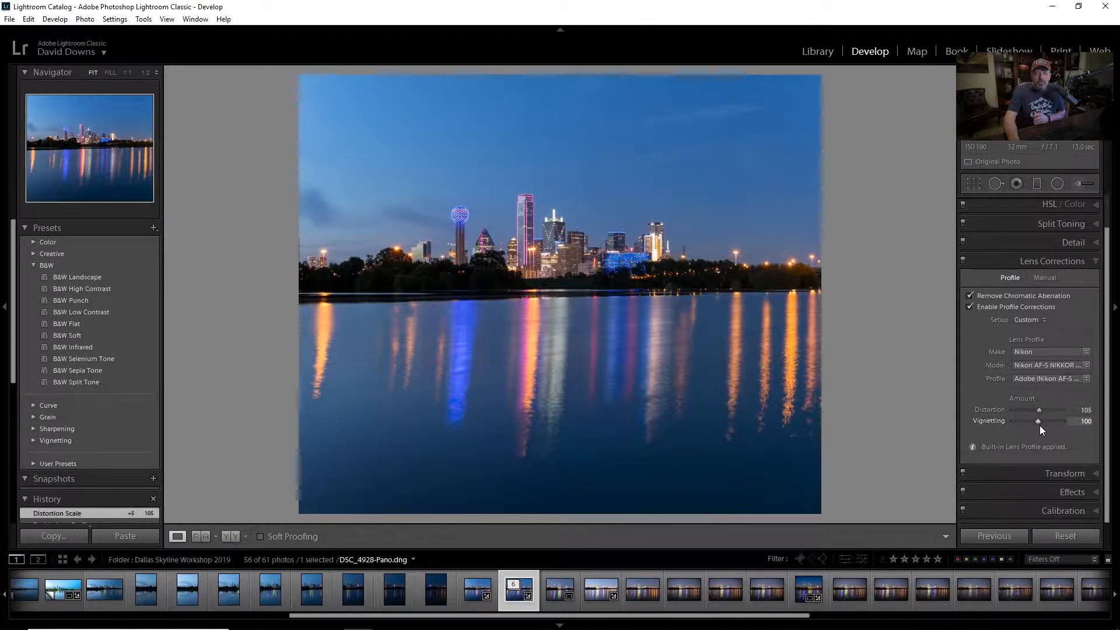
drag(1037, 421, 992, 418)
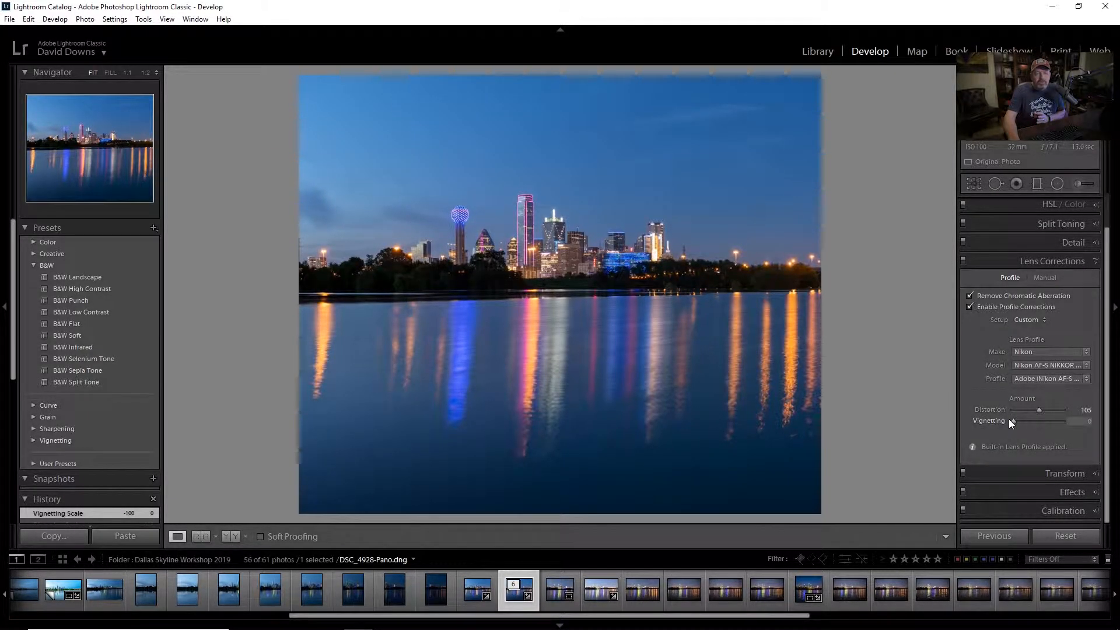
drag(1015, 422, 1039, 423)
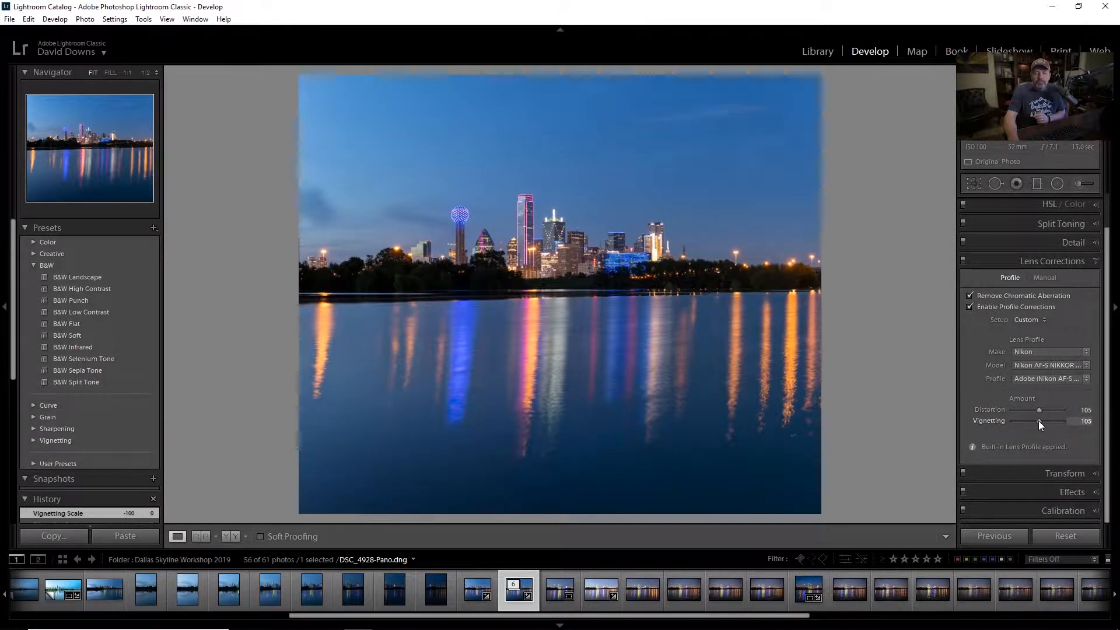
double_click(983, 411)
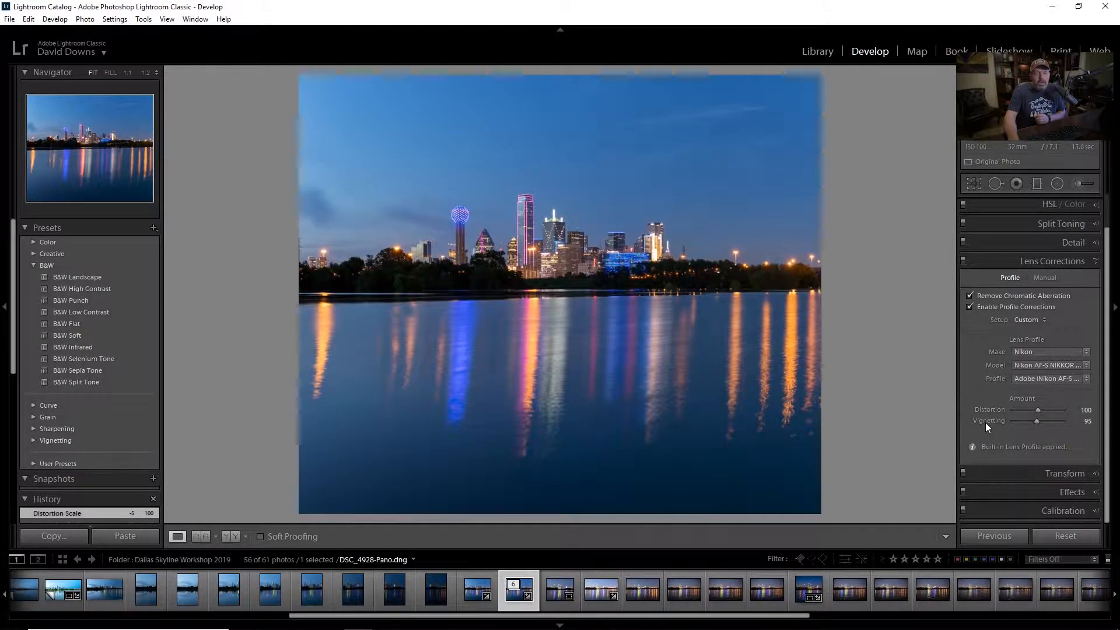
double_click(986, 422)
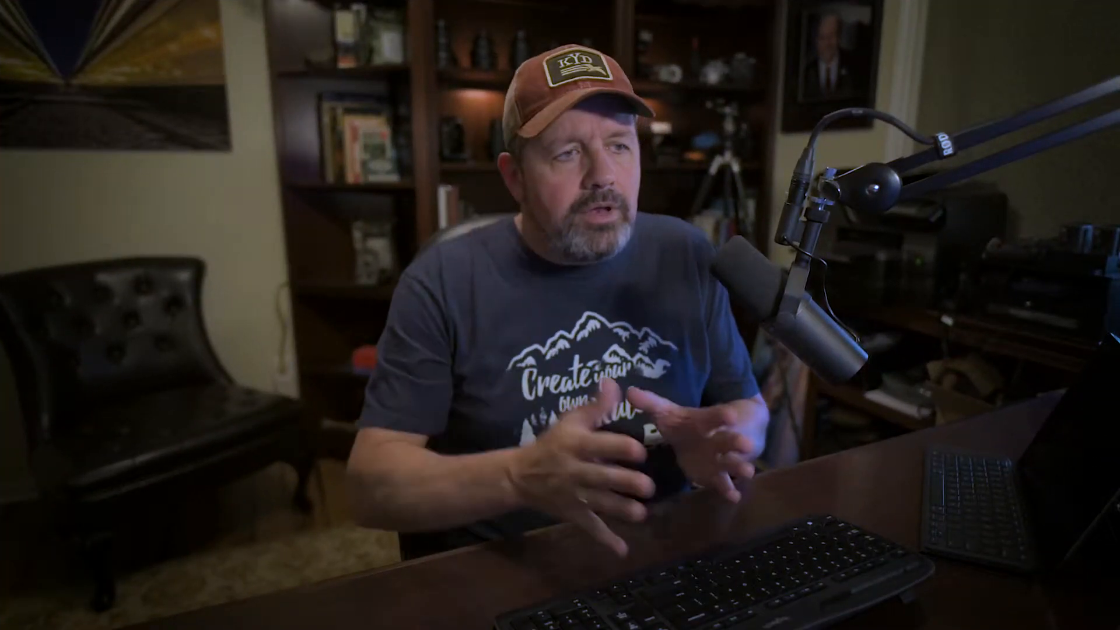